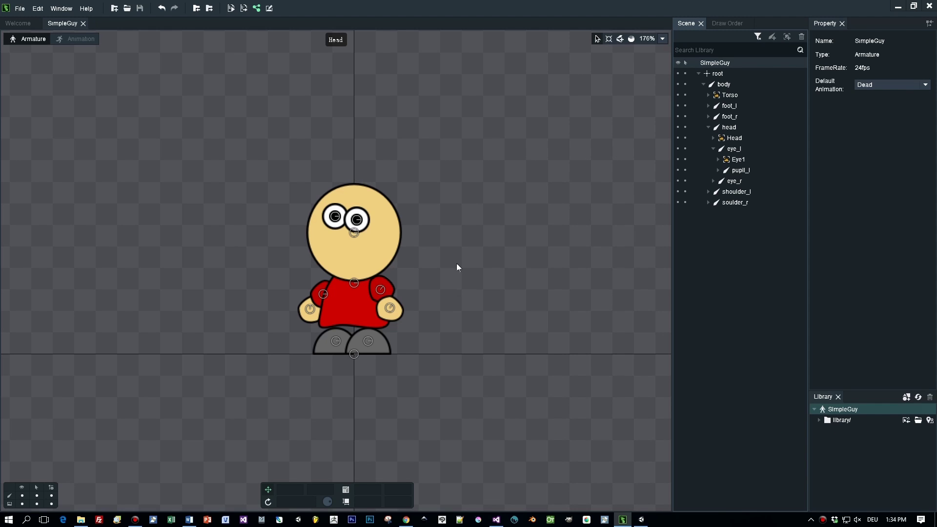
# - Preview SimpleGuy's Dead animation on the Animation-mode timeline around frame 8
pyautogui.click(83, 39)
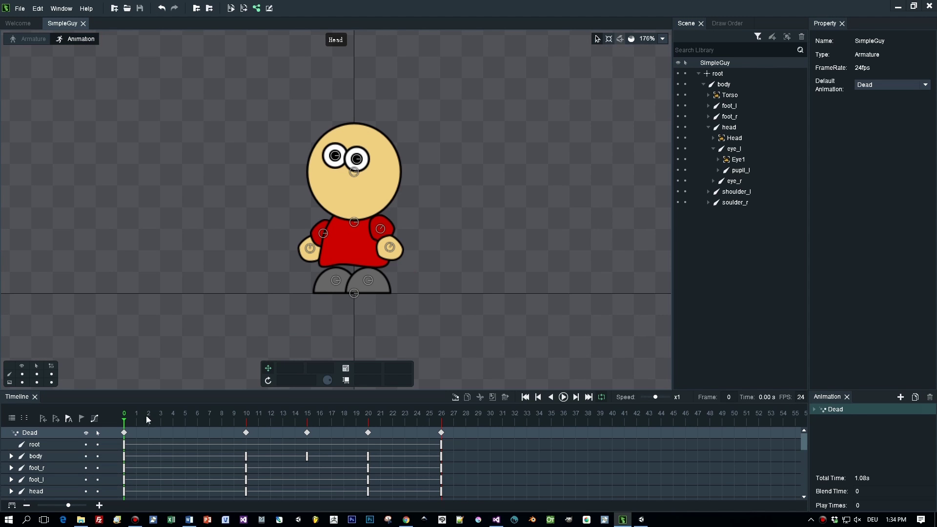
pyautogui.moveTo(126, 421); pyautogui.dragTo(125, 441)
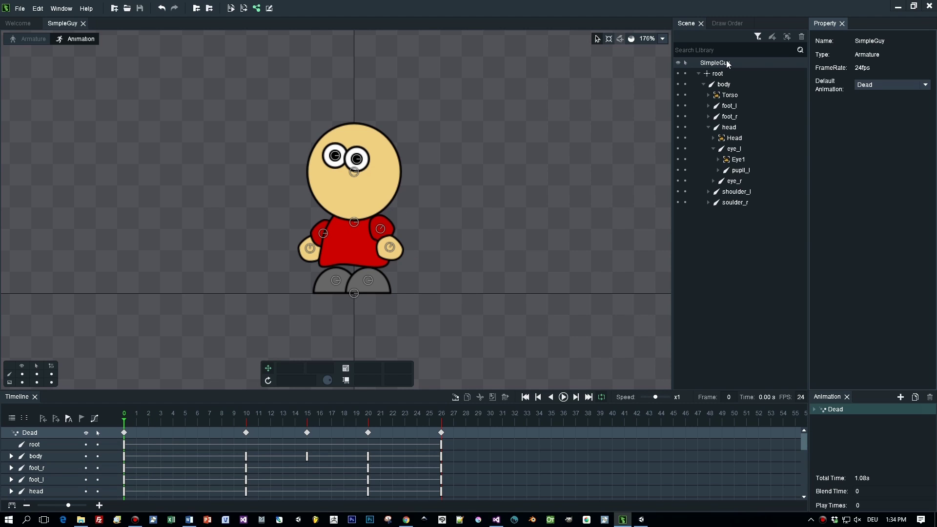
pyautogui.click(850, 408)
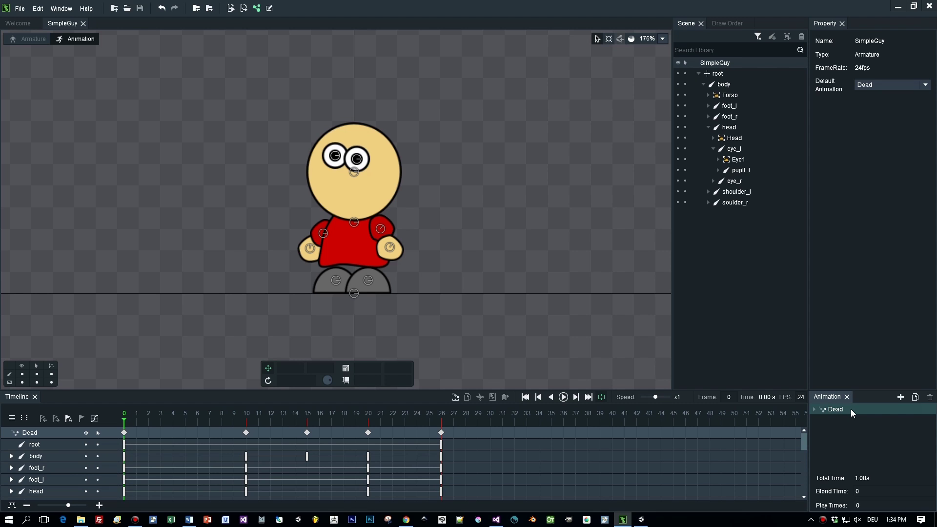
# - Bring up the DragonBonesCSharp GitHub page and the downloaded DragonBonesCSharp-master folder
pyautogui.hotkey('alt', 'Tab')
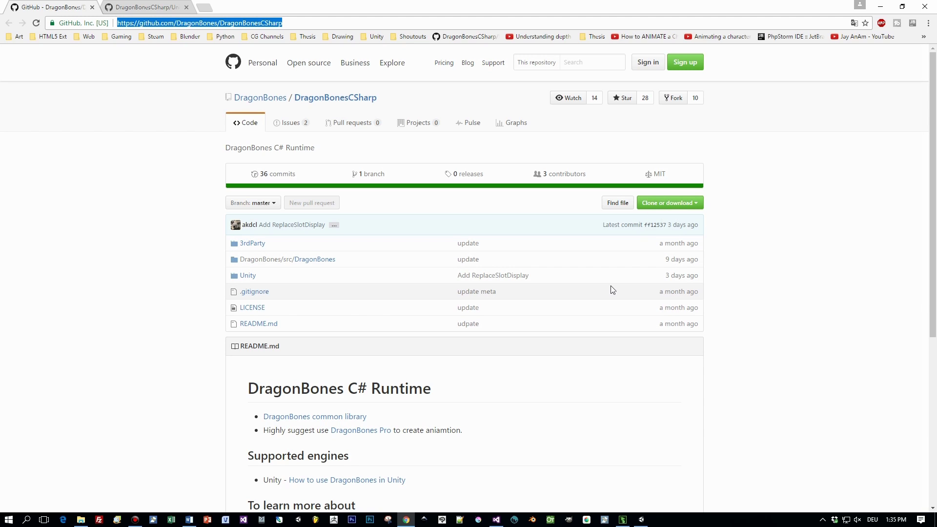
pyautogui.click(81, 520)
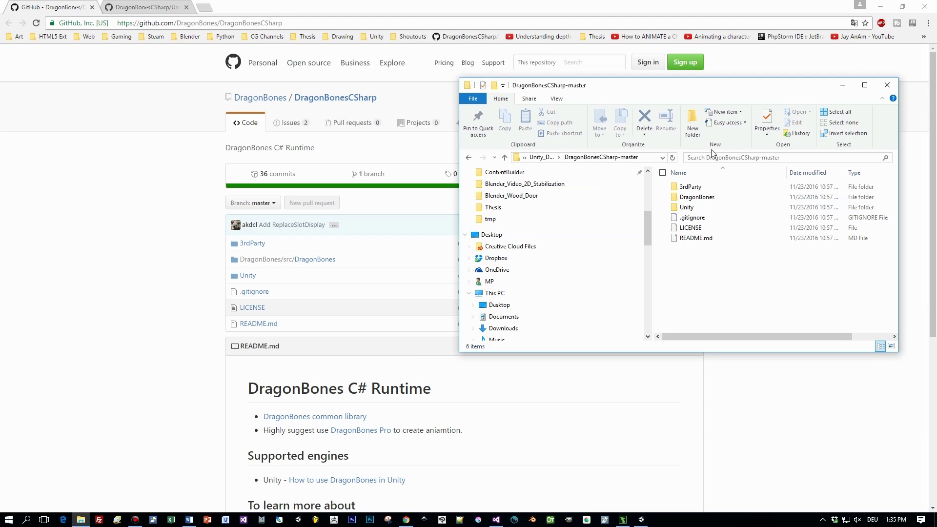
pyautogui.moveTo(589, 90); pyautogui.dragTo(363, 93)
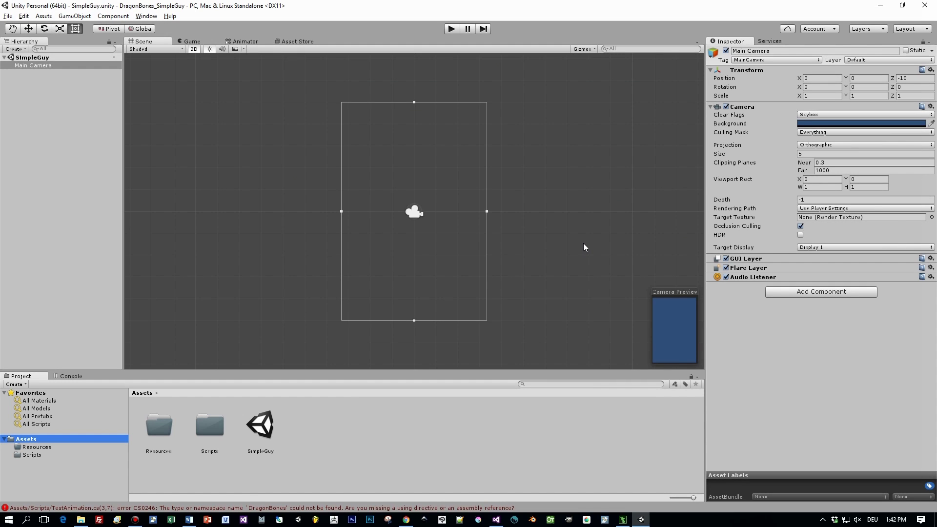
# - Show the TestAnimation script from Resources > Scripts in Unity's Inspector
pyautogui.click(42, 448)
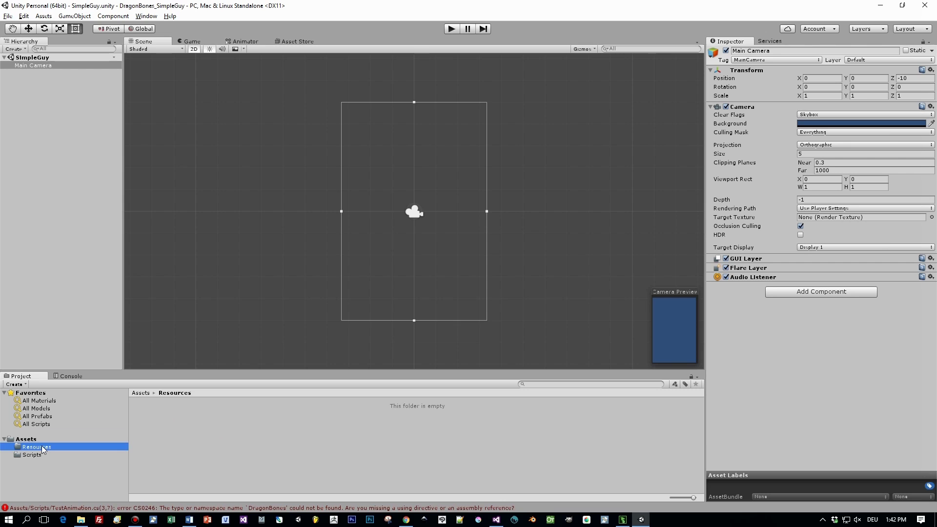
pyautogui.click(22, 456)
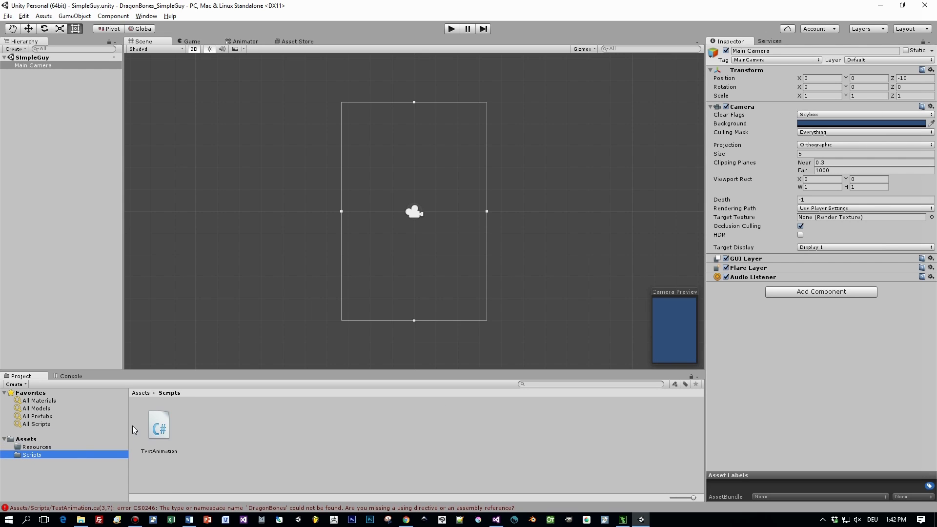
pyautogui.click(163, 426)
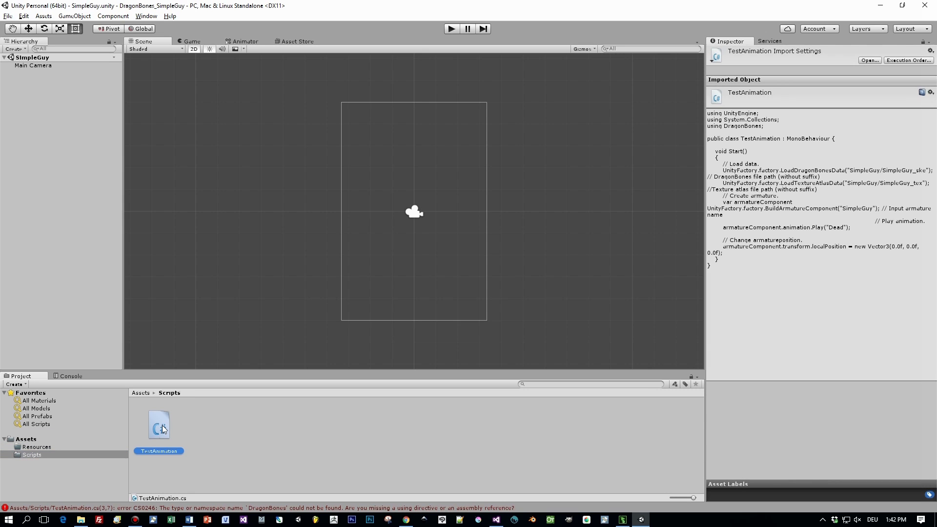
# - Navigate File Explorer from DragonBonesCSharp-master into its Unity\src folder
pyautogui.click(83, 522)
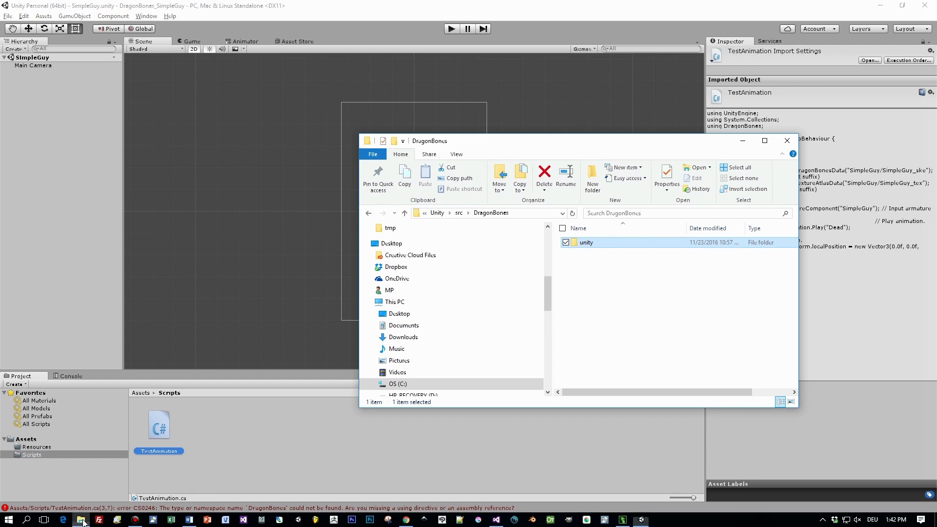
pyautogui.moveTo(607, 147); pyautogui.dragTo(710, 125)
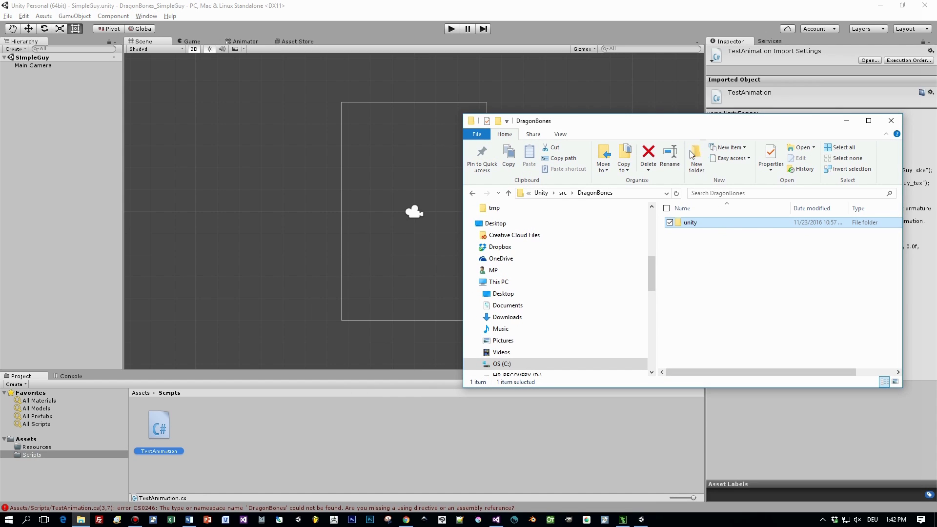
pyautogui.click(541, 193)
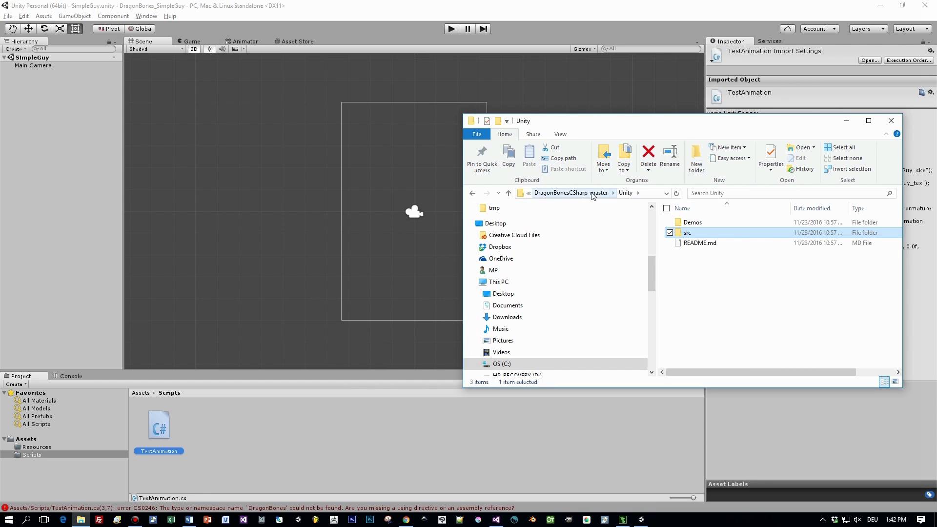
pyautogui.click(614, 193)
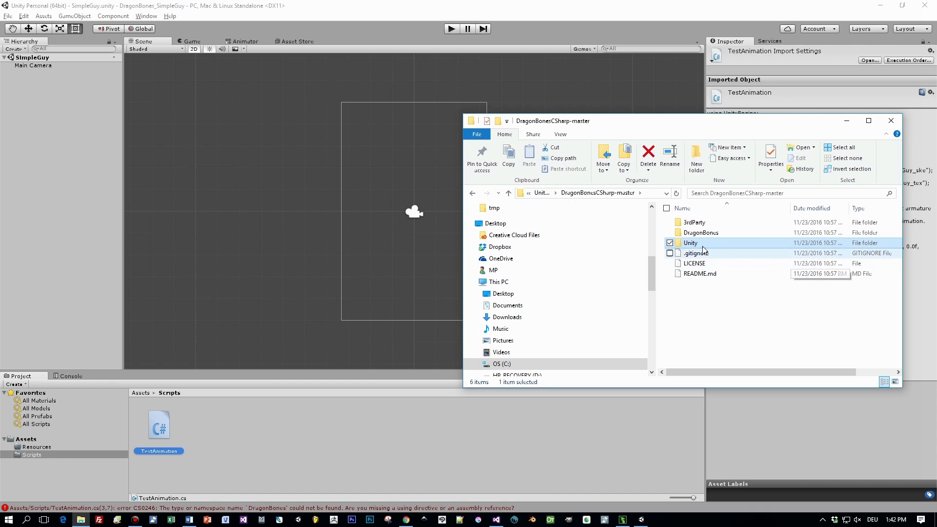
pyautogui.moveTo(693, 246)
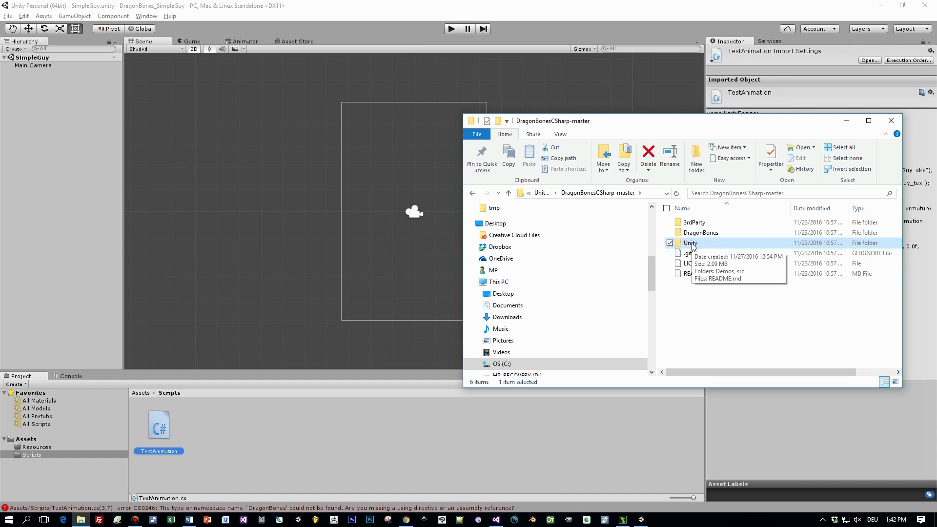
pyautogui.doubleClick(693, 244)
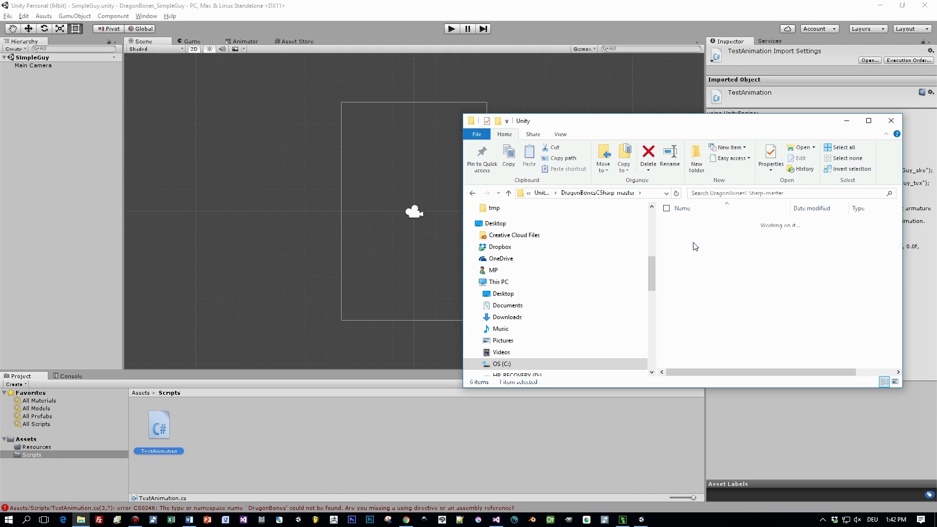
pyautogui.doubleClick(691, 232)
# - Copy the DragonBones source folder into Unity's Scripts assets, then return to DragonBonesCSharp-master
pyautogui.click(701, 224)
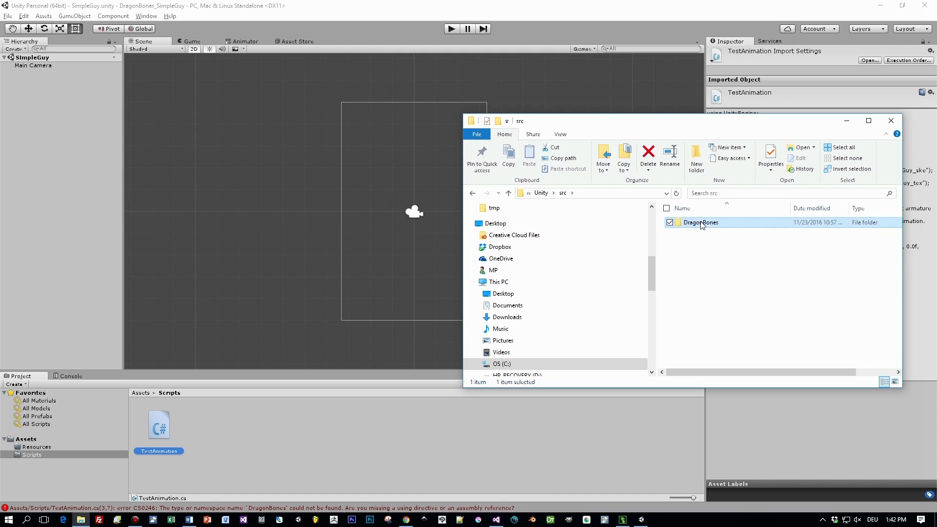
pyautogui.moveTo(701, 225); pyautogui.dragTo(60, 461)
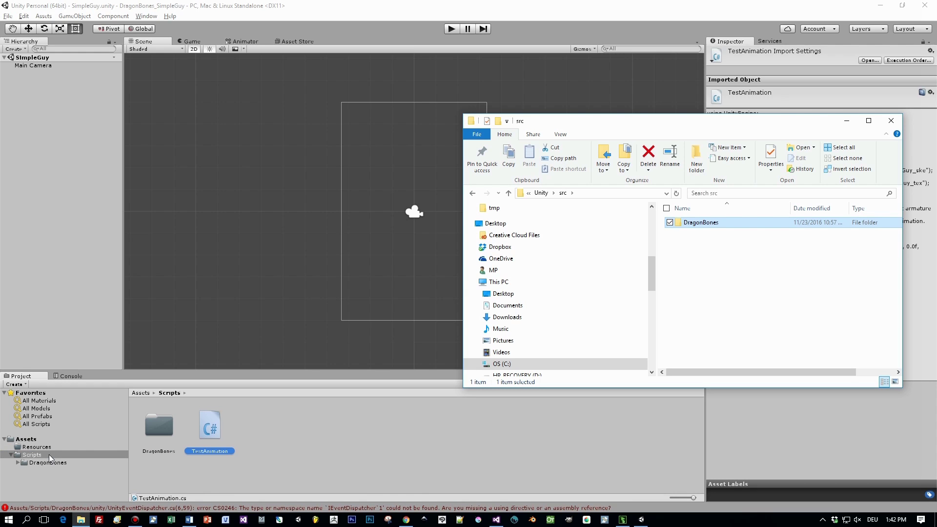
pyautogui.click(540, 192)
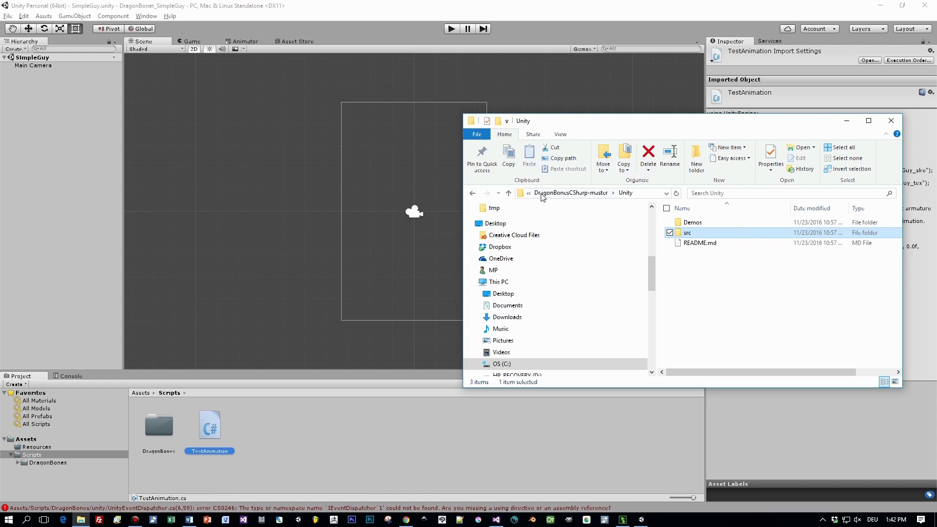
pyautogui.click(572, 193)
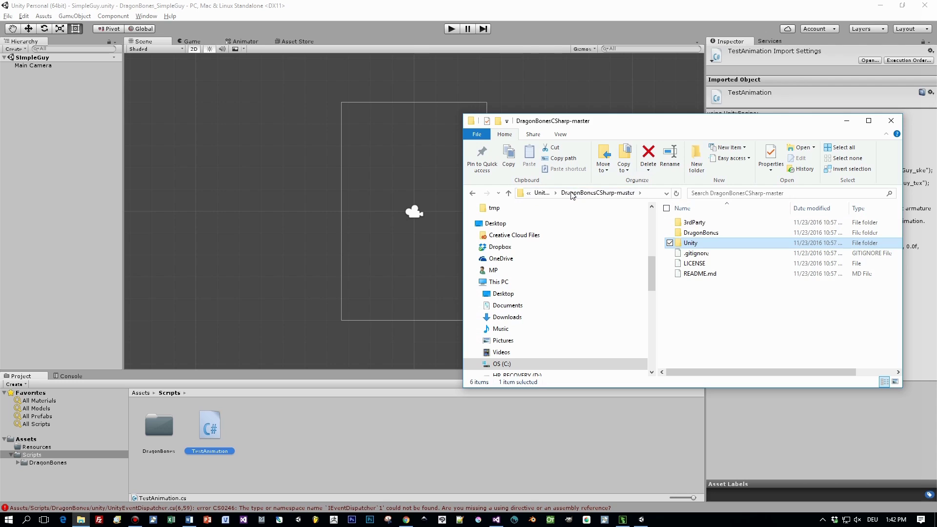
# - Copy MiniJSON.cs from the 3rdParty folder into the project's Scripts folder
pyautogui.doubleClick(691, 223)
pyautogui.click(690, 224)
pyautogui.moveTo(690, 225); pyautogui.dragTo(38, 455)
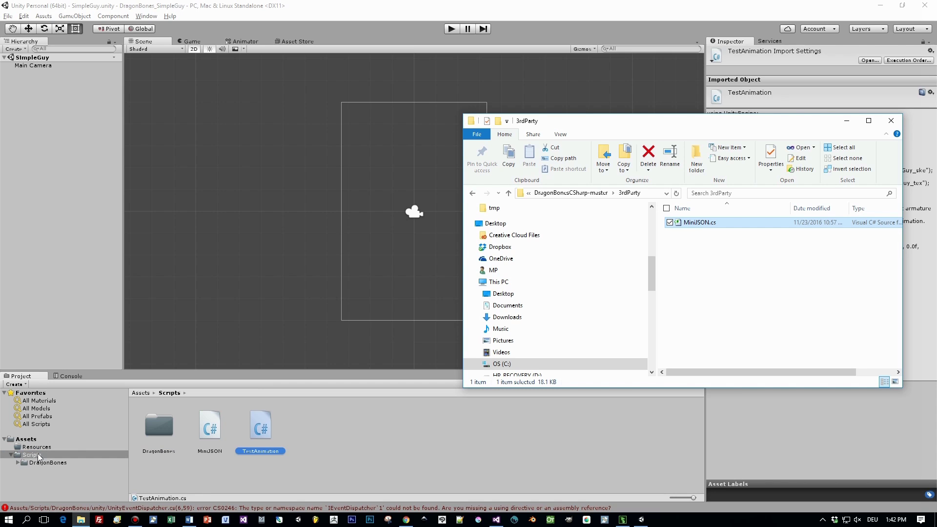
pyautogui.click(575, 193)
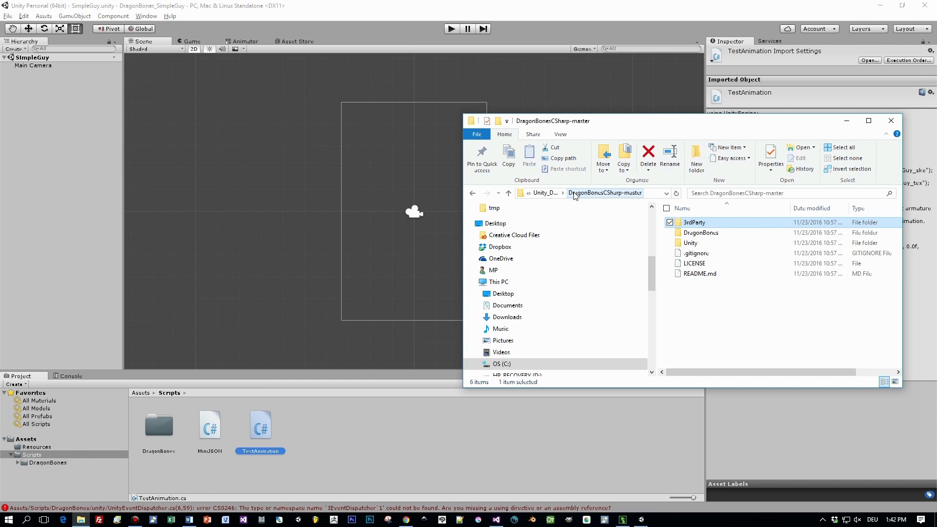
# - Open DragonBones\src\DragonBones and select all nine DragonBones source subfolders
pyautogui.doubleClick(697, 233)
pyautogui.doubleClick(689, 224)
pyautogui.doubleClick(698, 223)
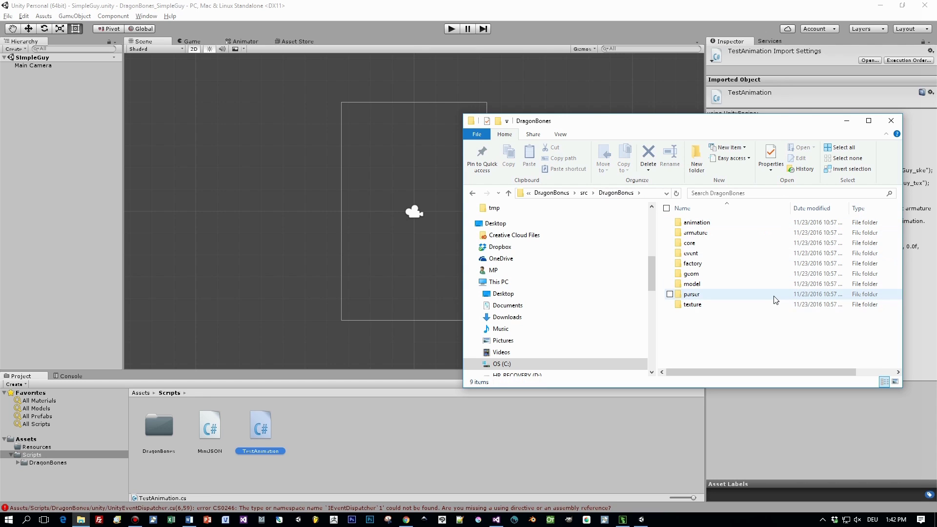
pyautogui.moveTo(751, 324); pyautogui.dragTo(166, 422)
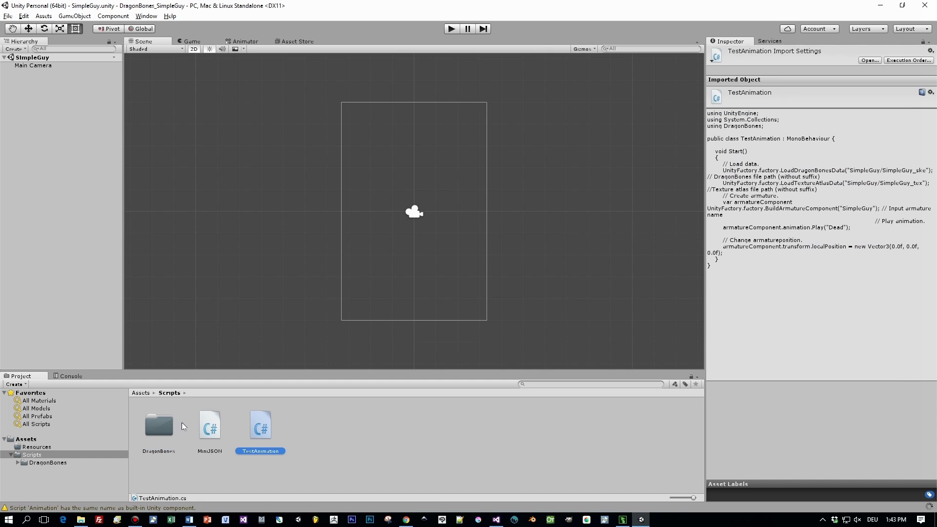
# - Export SimpleGuy's data and texture atlas to Assets/Resources/SimpleGuy and confirm success
pyautogui.click(622, 519)
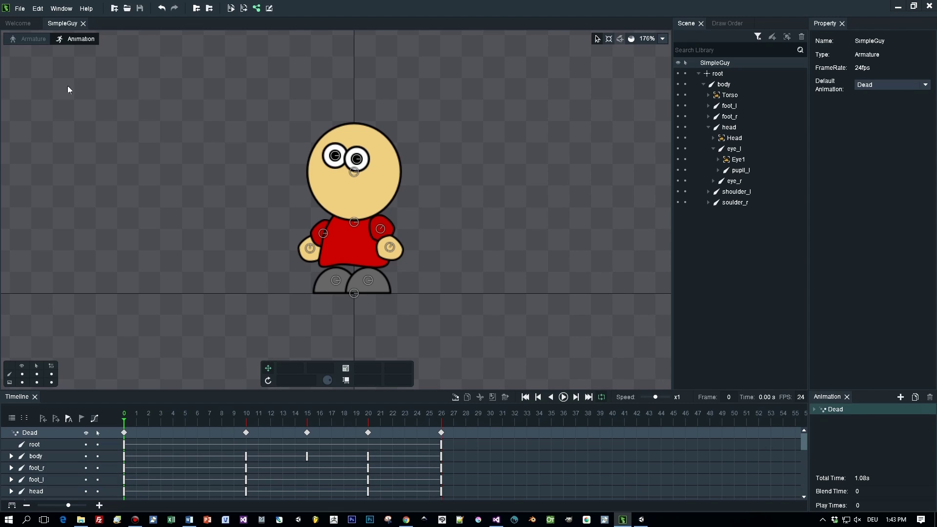
pyautogui.click(19, 8)
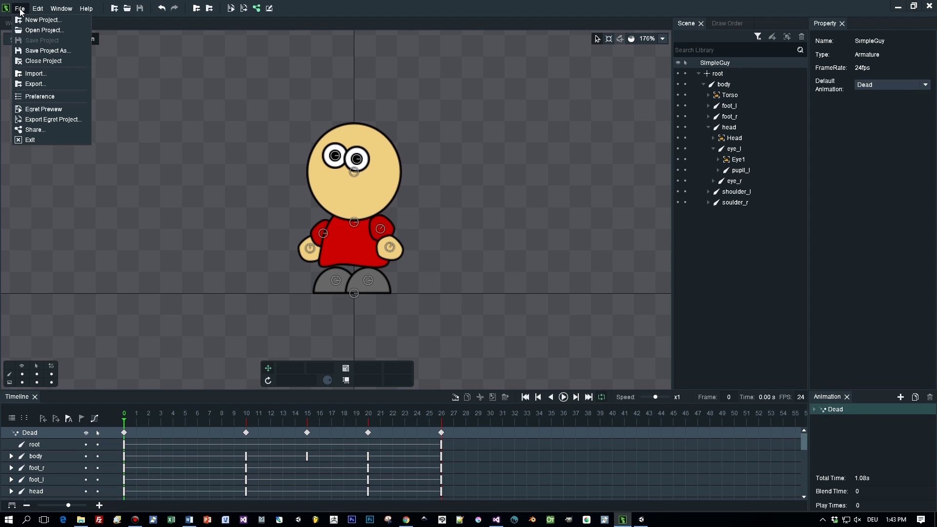
pyautogui.click(41, 83)
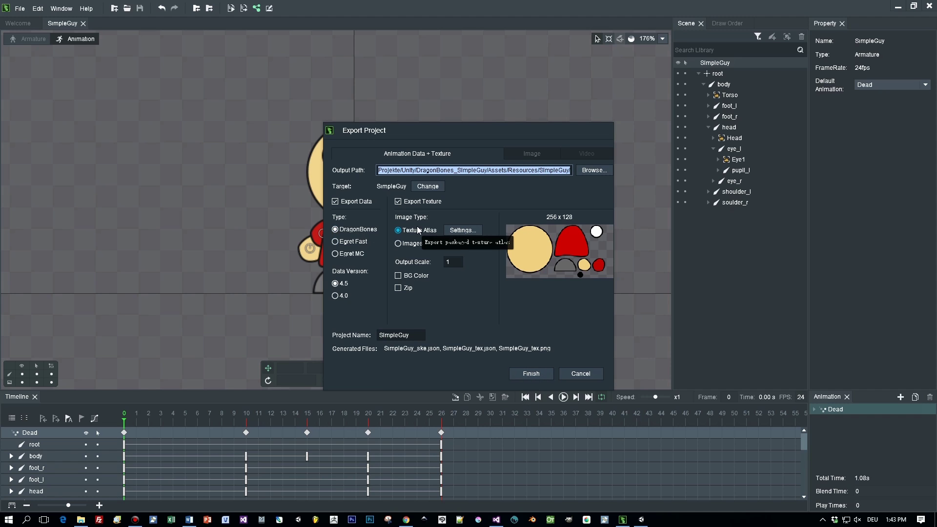
pyautogui.click(531, 373)
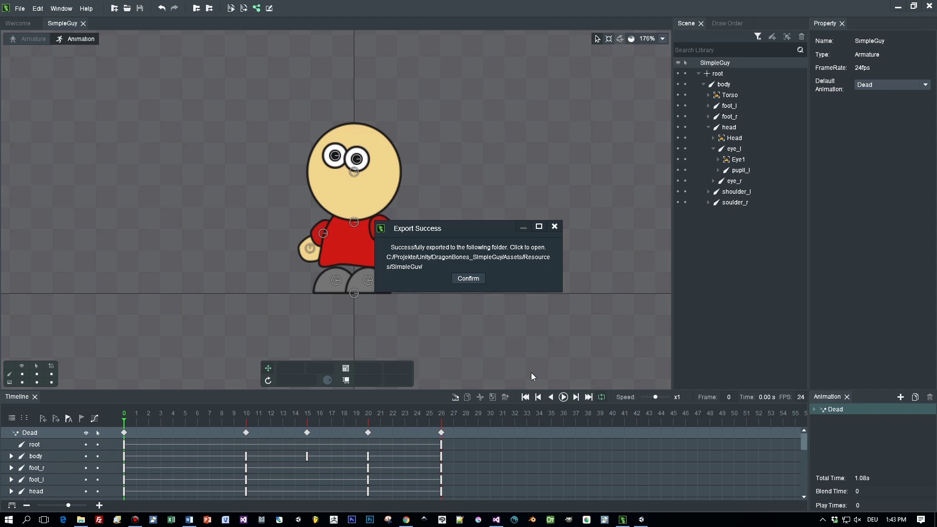
pyautogui.click(467, 279)
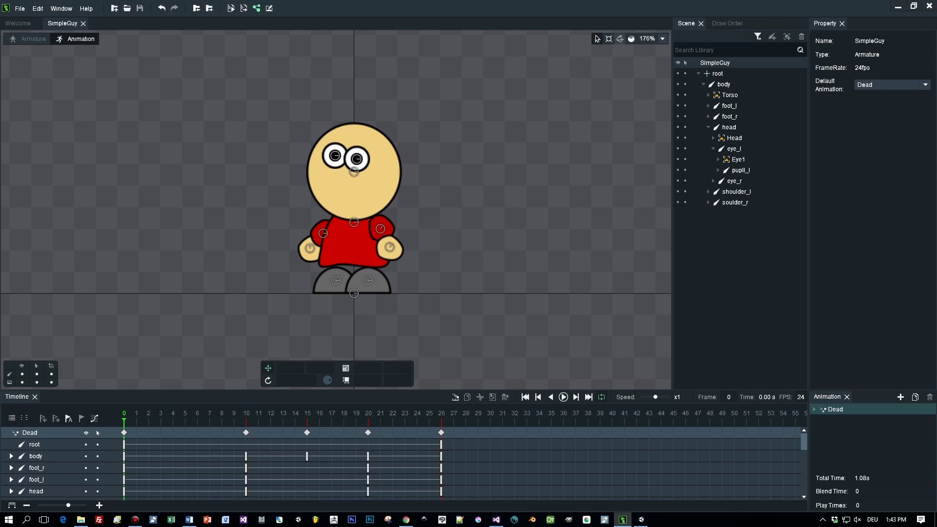
pyautogui.click(641, 519)
# - Browse the exported SimpleGuy assets under Resources and the DragonBones script subfolders under Scripts
pyautogui.click(42, 455)
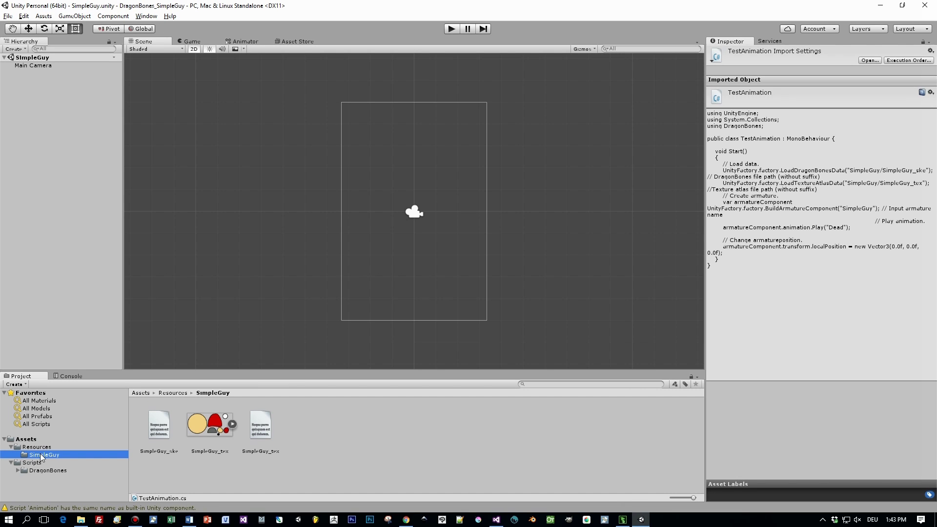
pyautogui.click(38, 447)
pyautogui.click(39, 455)
pyautogui.click(48, 471)
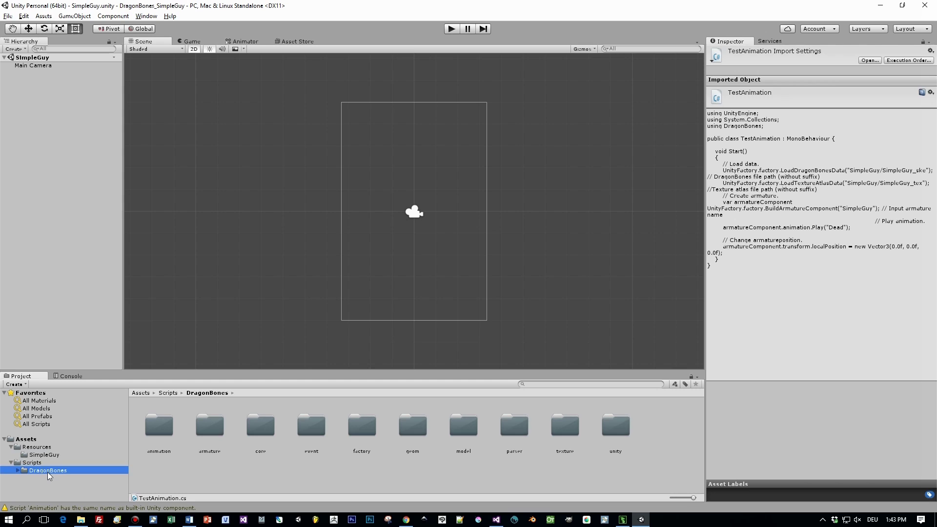
pyautogui.click(33, 463)
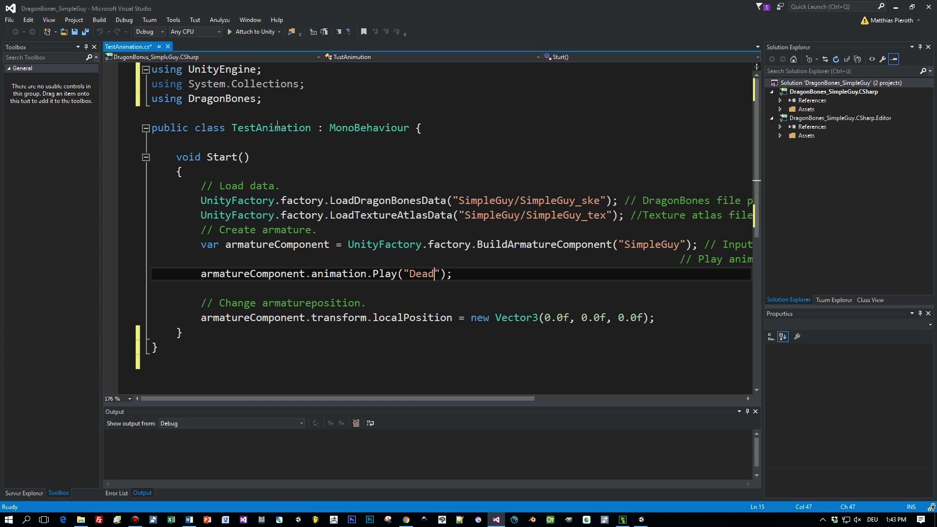
# - Highlight the TestAnimation class, Start method, and SimpleGuy_ske and SimpleGuy_tex load paths
pyautogui.click(311, 128)
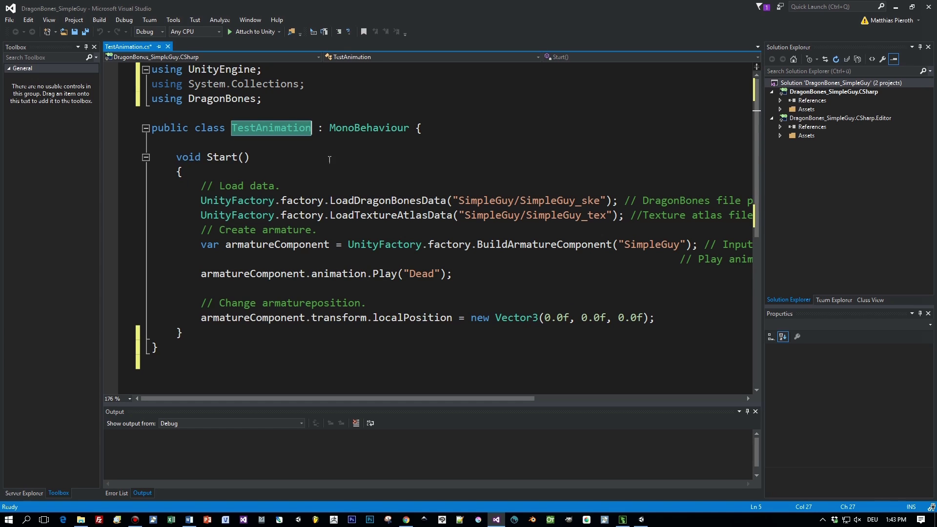
pyautogui.click(215, 157)
pyautogui.doubleClick(216, 157)
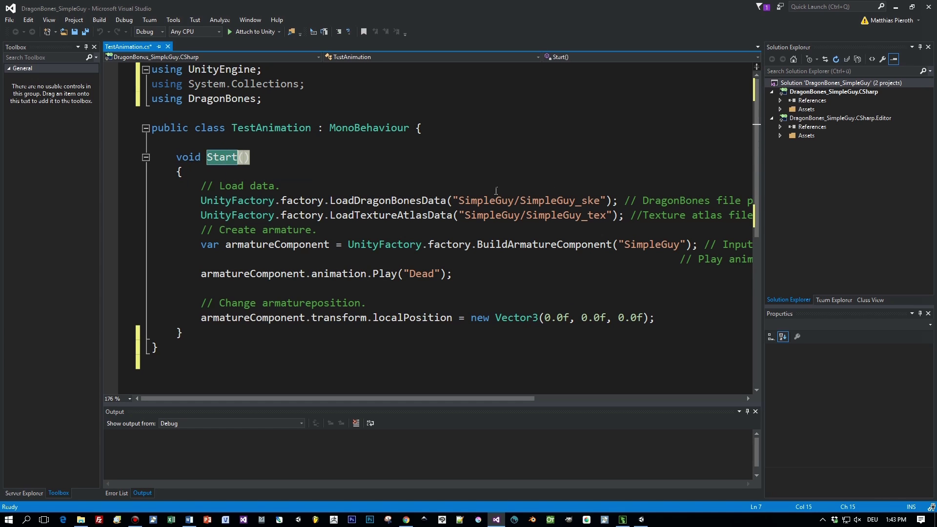
pyautogui.moveTo(459, 201); pyautogui.dragTo(603, 201)
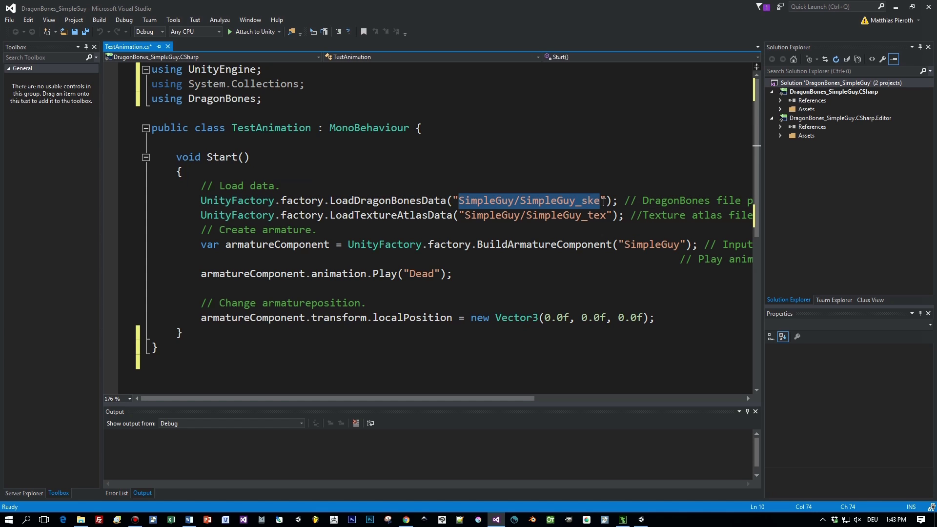
pyautogui.moveTo(461, 215); pyautogui.dragTo(610, 215)
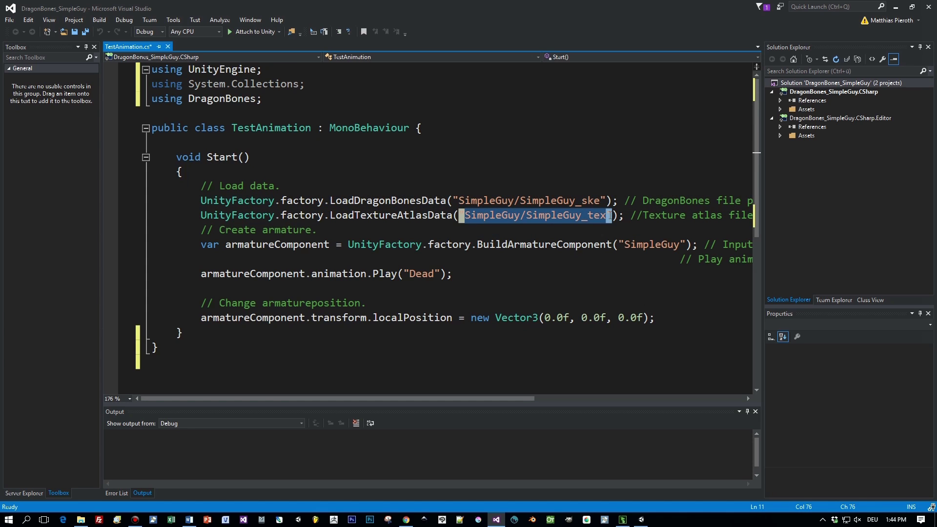
# - Highlight the SimpleGuy armature name, Dead animation and position line, then save the script
pyautogui.doubleClick(658, 244)
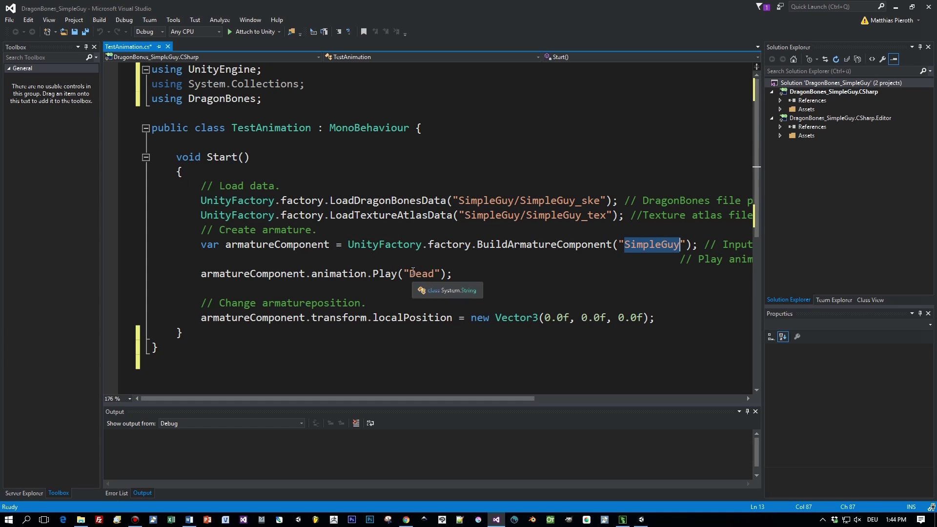
pyautogui.doubleClick(421, 273)
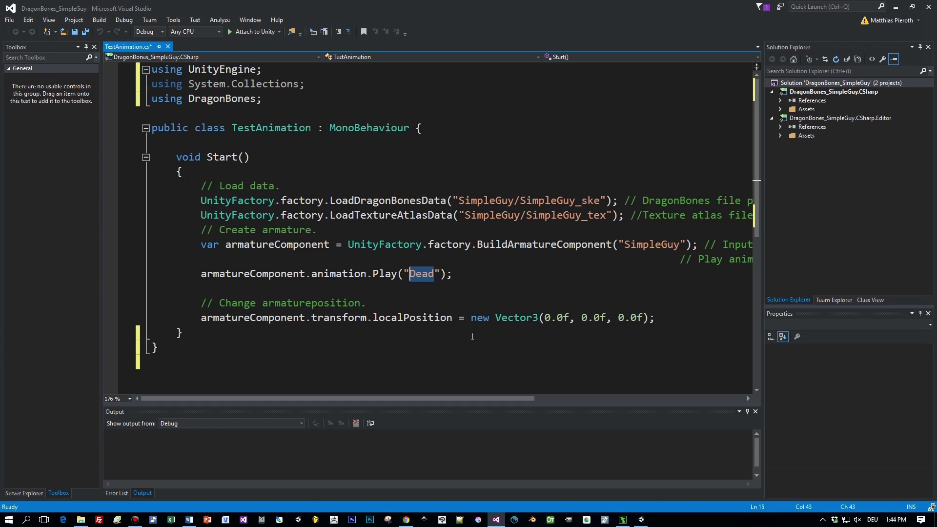
pyautogui.moveTo(654, 317); pyautogui.dragTo(471, 318)
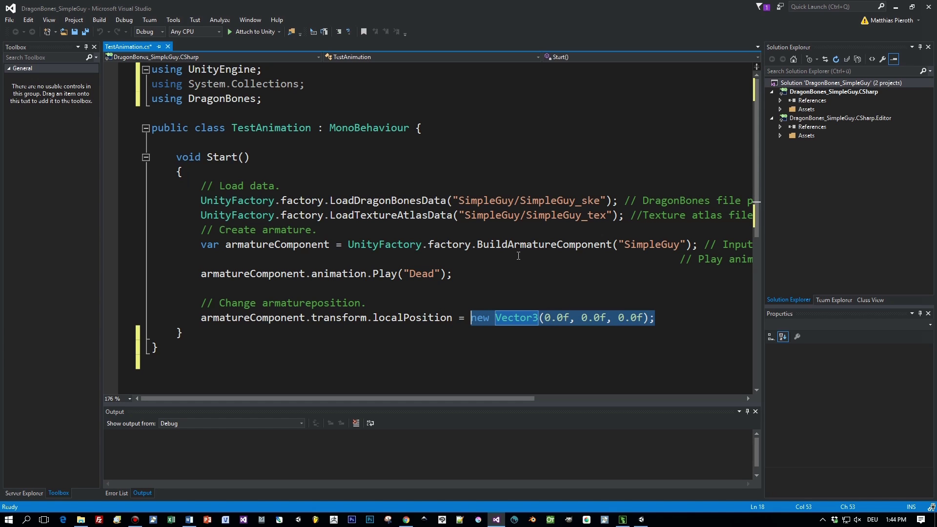
pyautogui.hotkey('ctrl', 's')
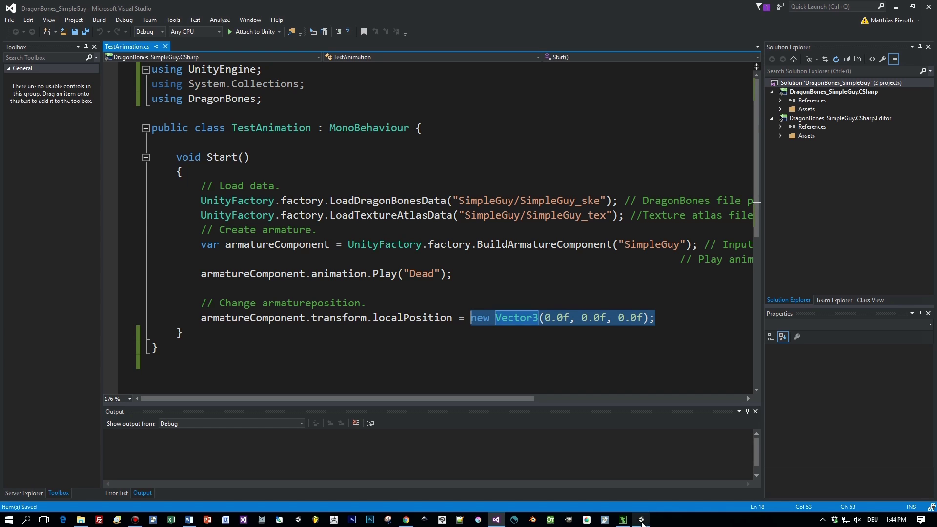
pyautogui.click(641, 519)
# - Create an empty GameObject named SimpleGuyAnim and attach the TestAnimation script to it
pyautogui.rightClick(40, 109)
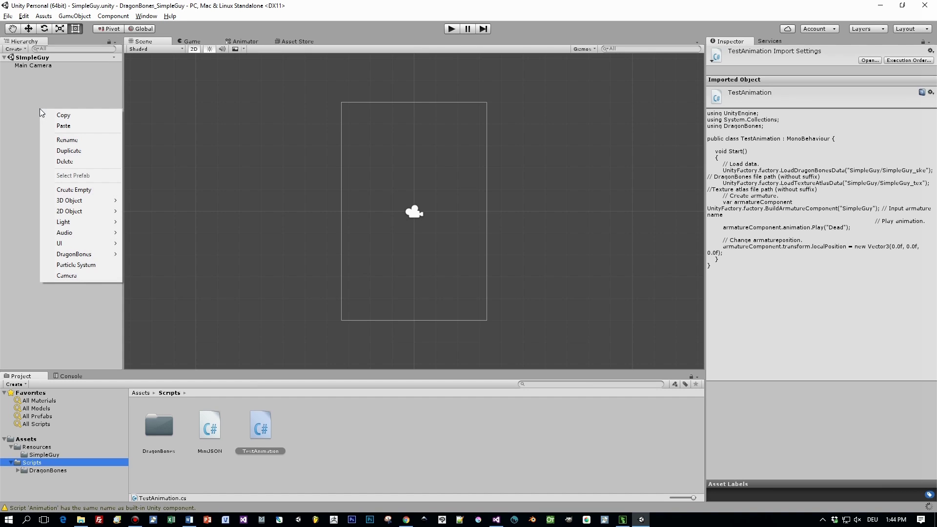
pyautogui.click(69, 190)
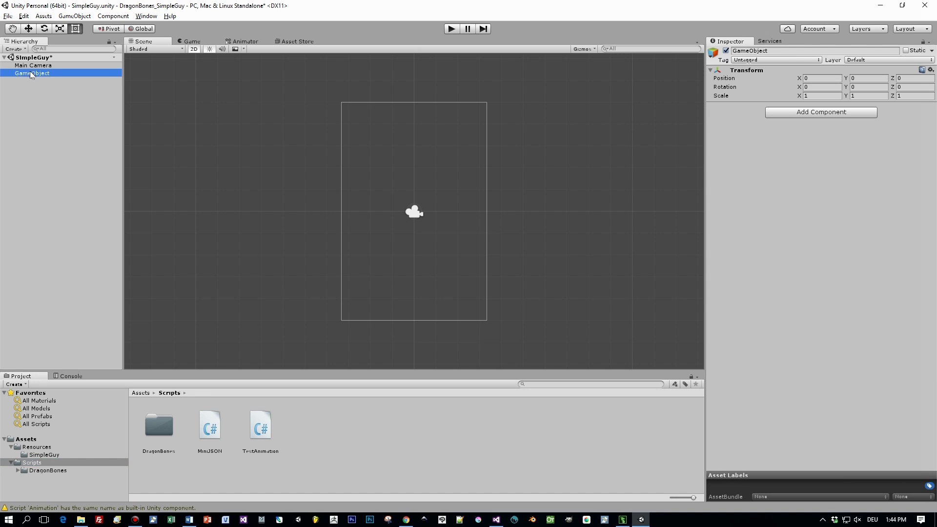
pyautogui.press('F2')
pyautogui.write('S')
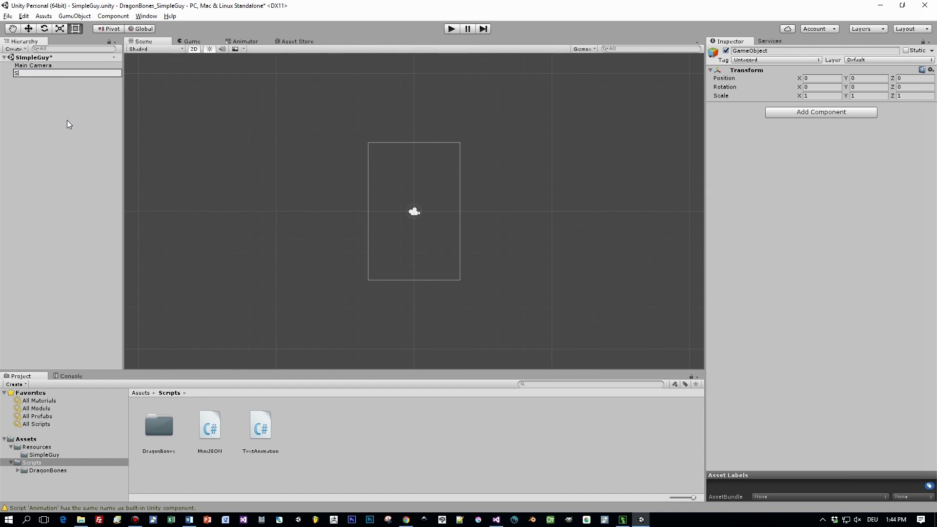
pyautogui.write('impleGuyAnim')
pyautogui.press('Return')
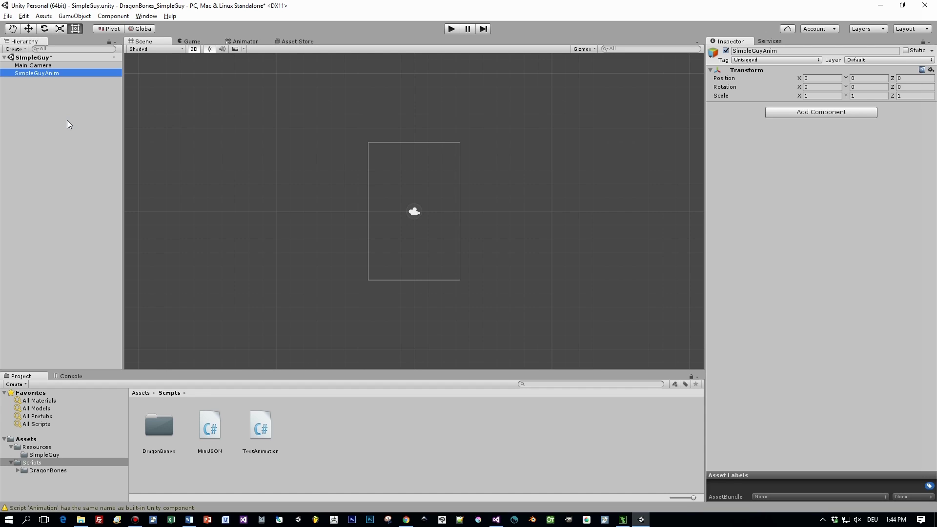
pyautogui.moveTo(271, 413); pyautogui.dragTo(45, 78)
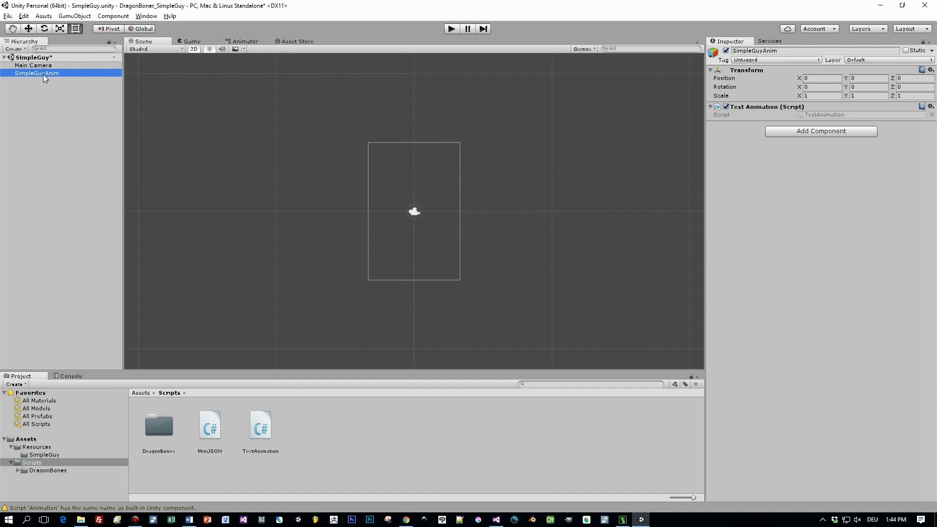
# - Play the scene to watch SimpleGuy run the Dead animation
pyautogui.click(451, 28)
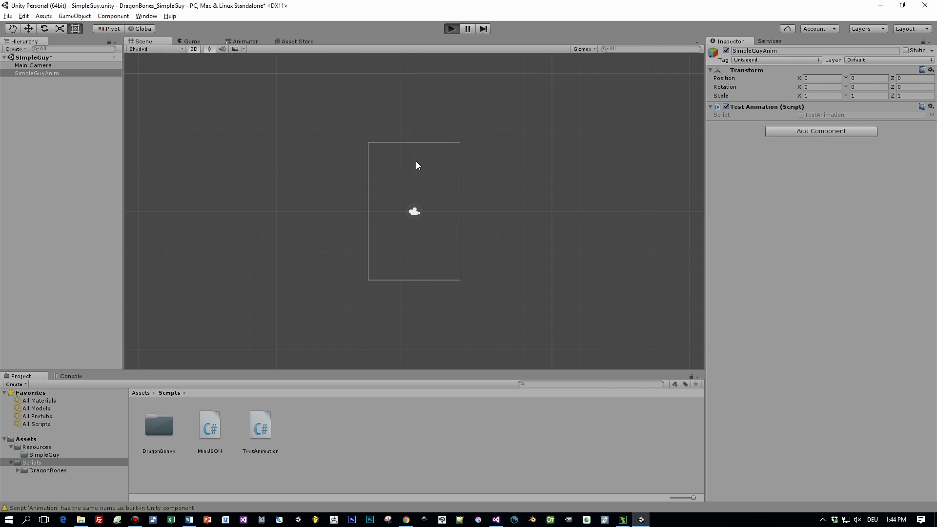